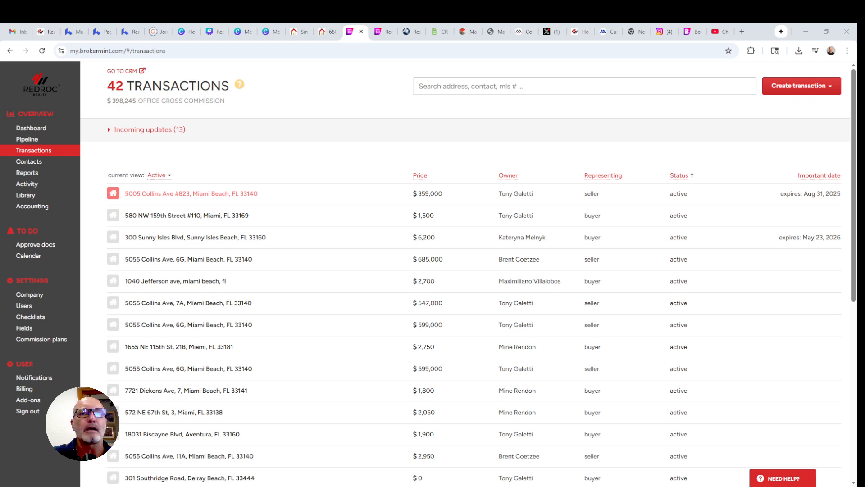
Choose Create new under Create transaction to open a blank New Transaction form.
{"action": "left_click", "coordinate": [831, 86]}
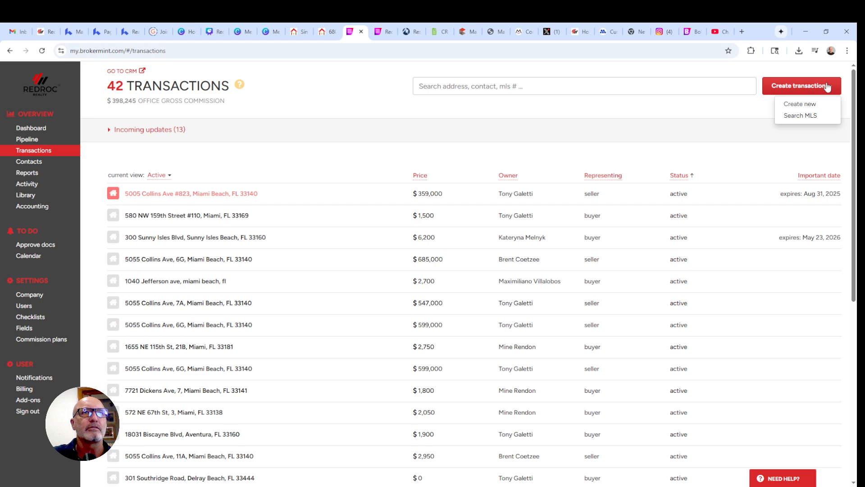
{"action": "left_click", "coordinate": [801, 104]}
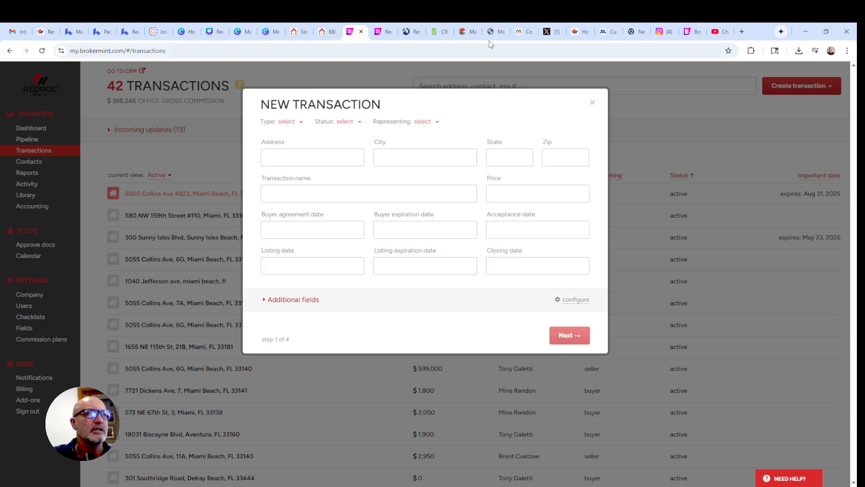
Set the transaction type to Rent/lease, status to Active, and representing to Seller.
{"action": "left_click", "coordinate": [288, 122]}
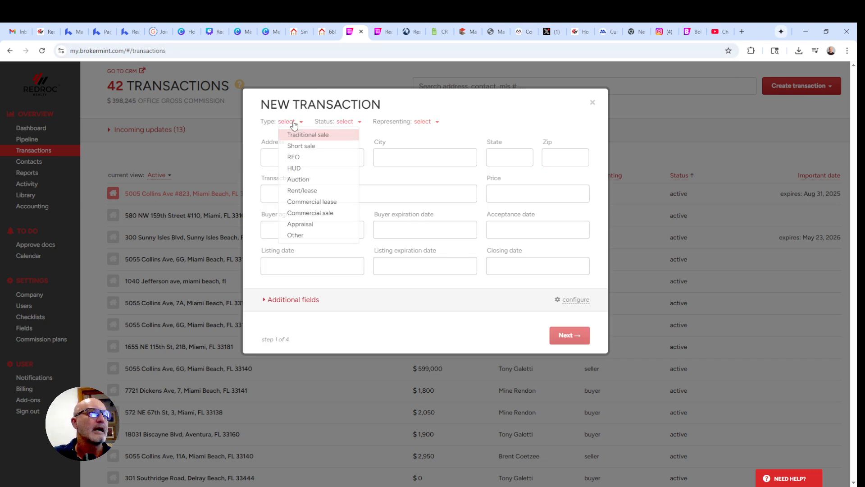
{"action": "left_click", "coordinate": [293, 189]}
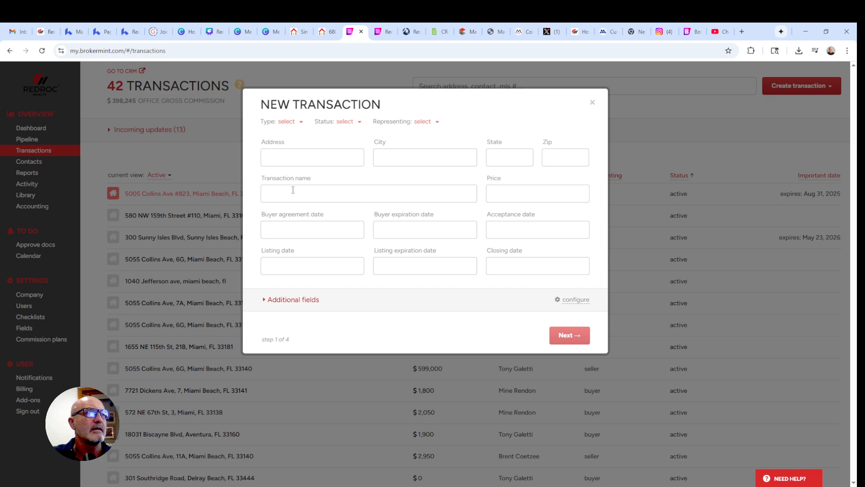
{"action": "left_click", "coordinate": [360, 122]}
{"action": "left_click", "coordinate": [367, 146]}
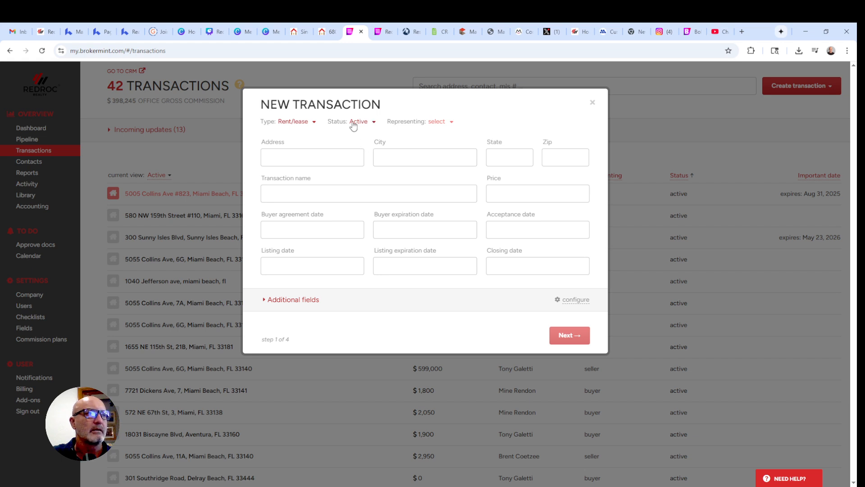
{"action": "left_click", "coordinate": [360, 123]}
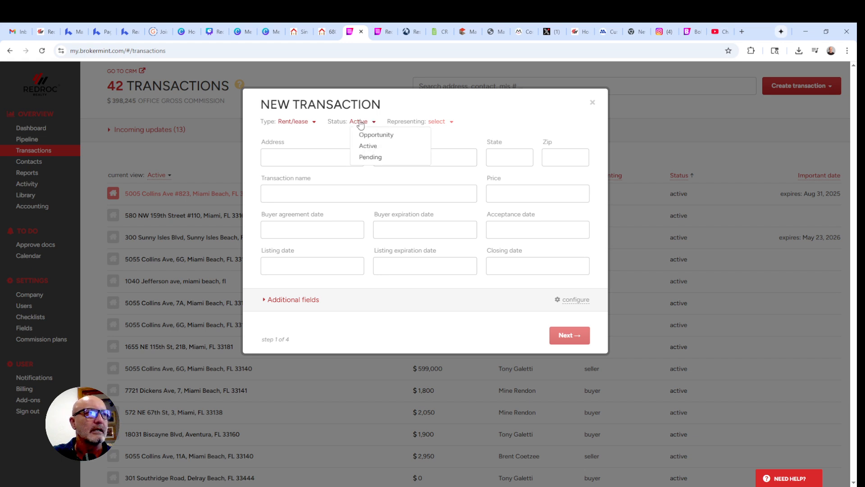
{"action": "left_click", "coordinate": [367, 149]}
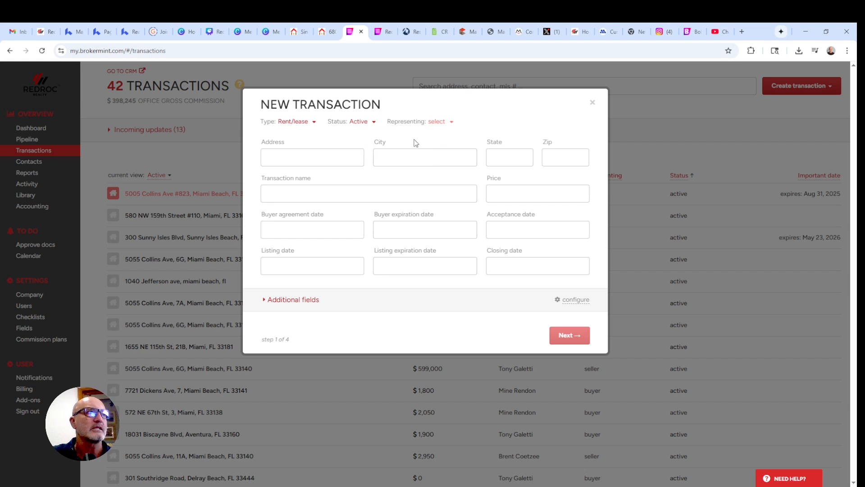
{"action": "left_click", "coordinate": [438, 122]}
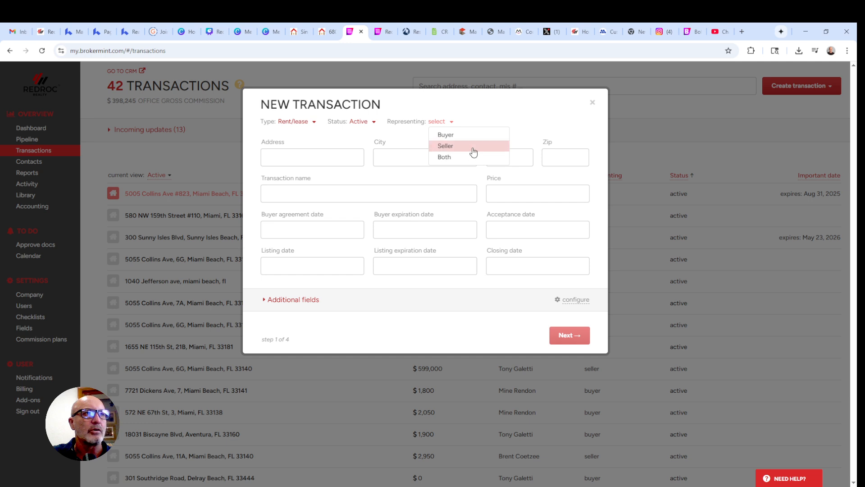
{"action": "left_click", "coordinate": [453, 147]}
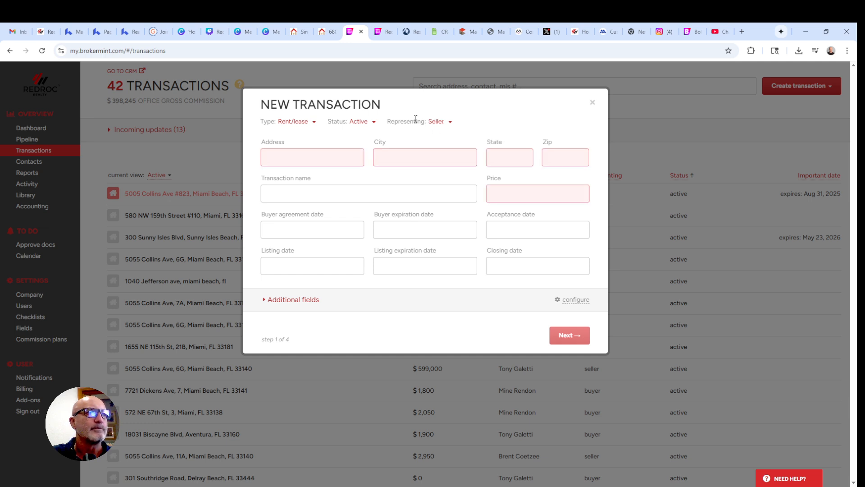
{"action": "left_click", "coordinate": [301, 157]}
{"action": "type", "text": "50500"}
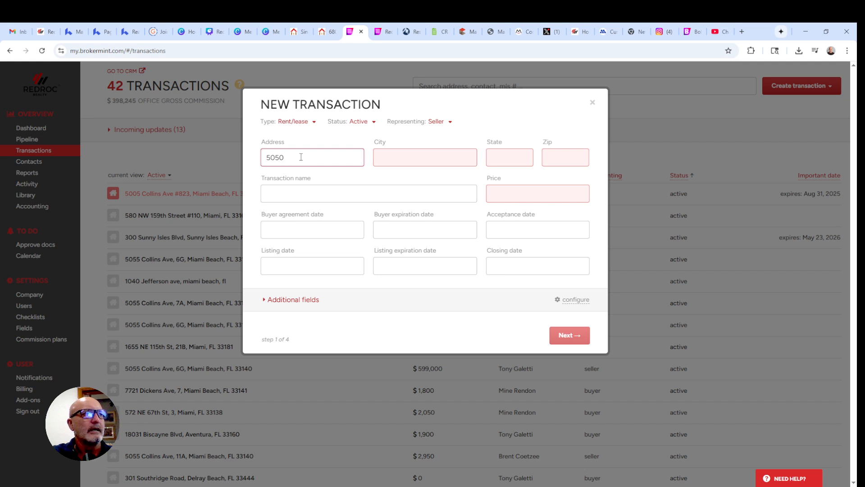
{"action": "key", "text": "BackSpace"}
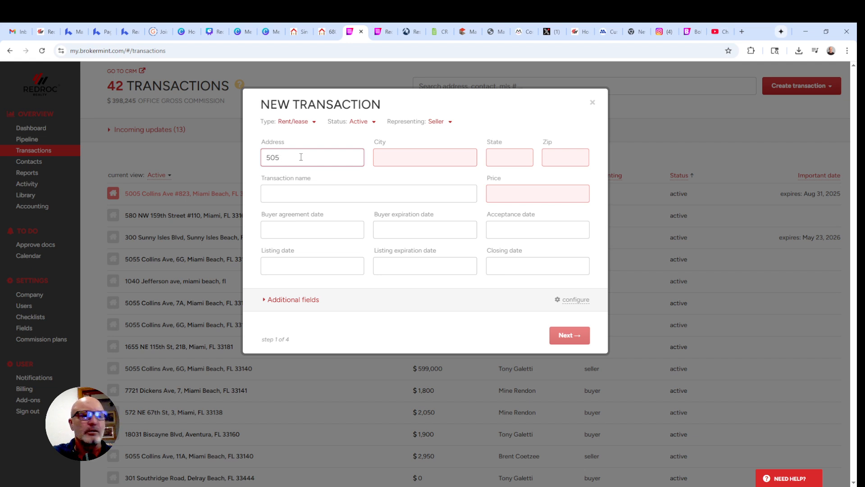
{"action": "type", "text": "5"}
{"action": "key", "text": "Tab"}
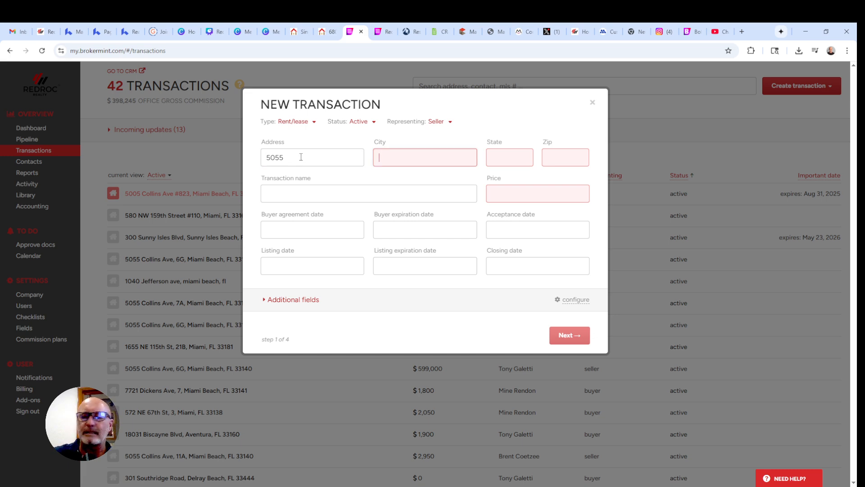
{"action": "left_click", "coordinate": [296, 158]}
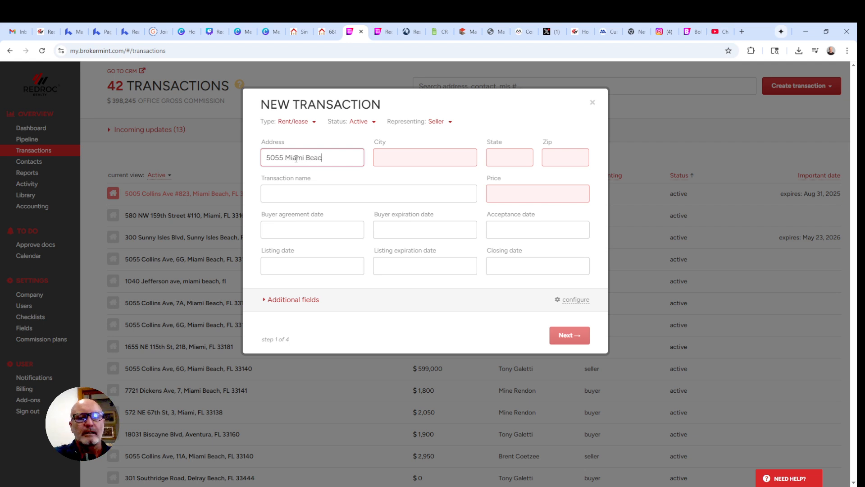
{"action": "key", "text": "BackSpace"}
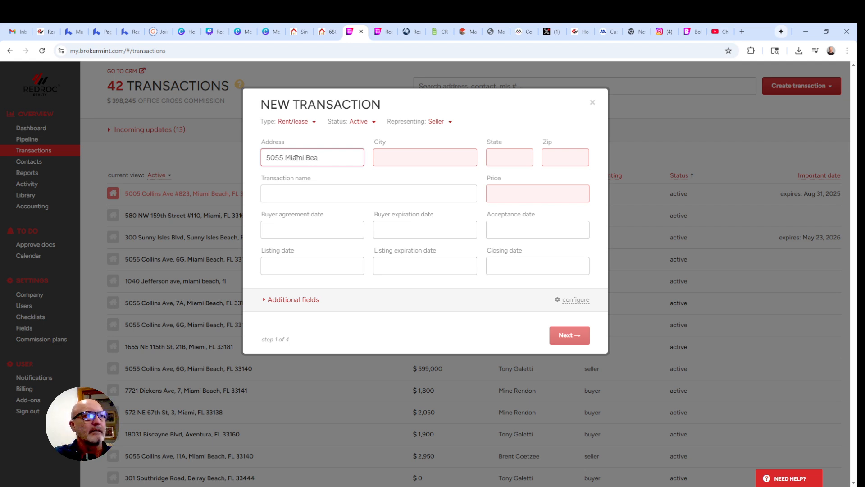
{"action": "key", "text": "BackSpace"}
{"action": "key", "text": "BackSpace"}
{"action": "key", "text": "BackSpace"}
{"action": "key", "text": "BackSpace"}
{"action": "key", "text": "BackSpace"}
{"action": "key", "text": "BackSpace"}
{"action": "key", "text": "BackSpace"}
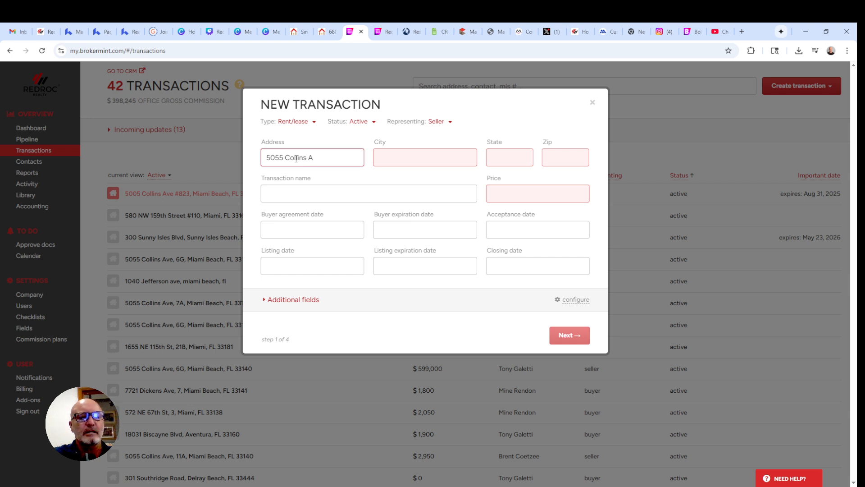
{"action": "key", "text": "Tab"}
Fill in city Miami Beach, state FL, zip 33140 and price 3000, then continue.
{"action": "type", "text": "Miami"}
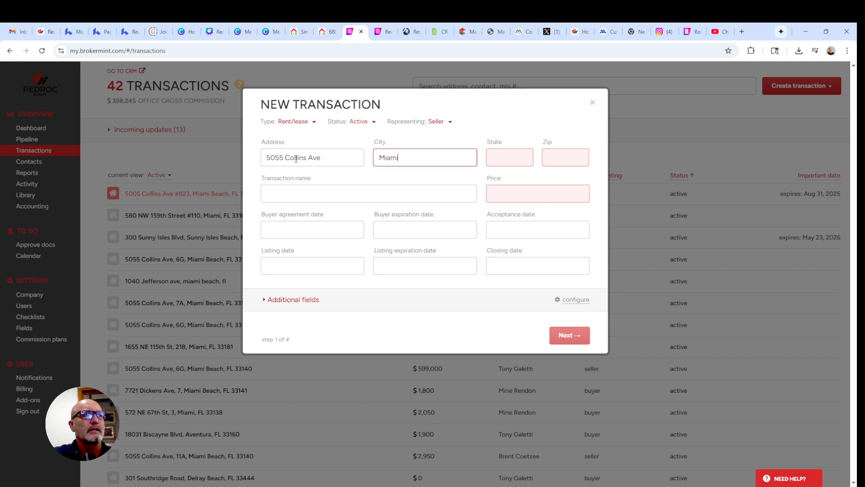
{"action": "type", "text": " Ba"}
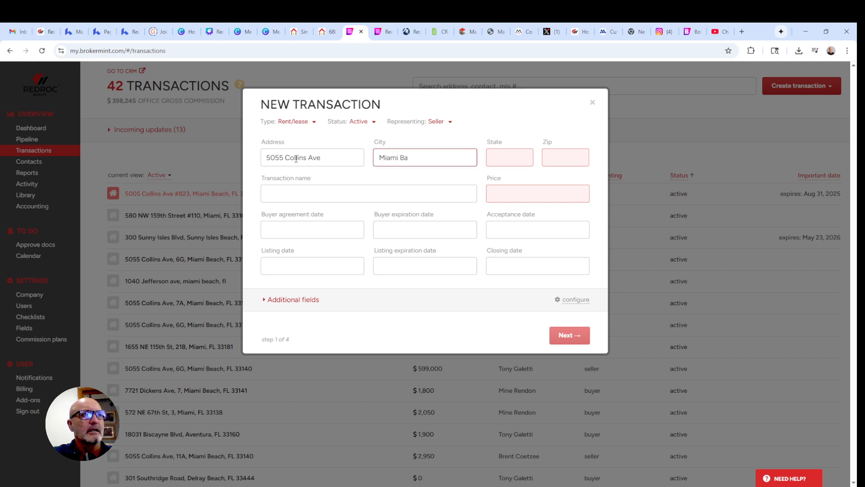
{"action": "key", "text": "BackSpace"}
{"action": "type", "text": "each"}
{"action": "key", "text": "Tab"}
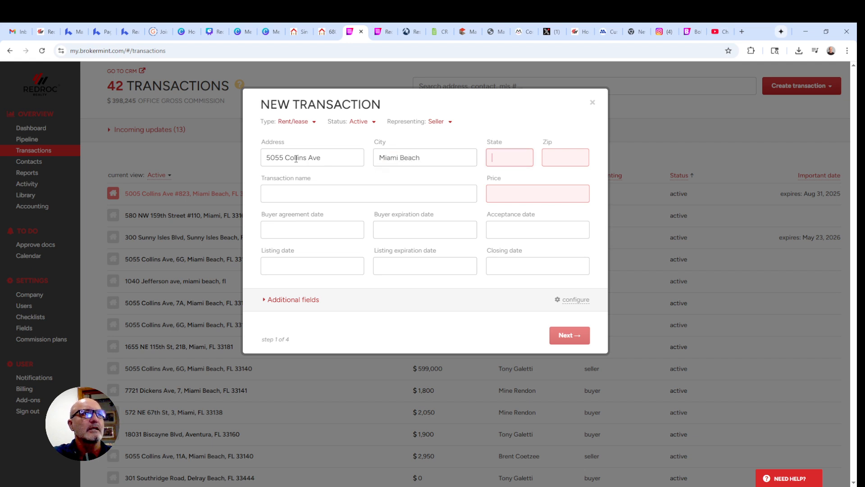
{"action": "type", "text": "FL"}
{"action": "key", "text": "Tab"}
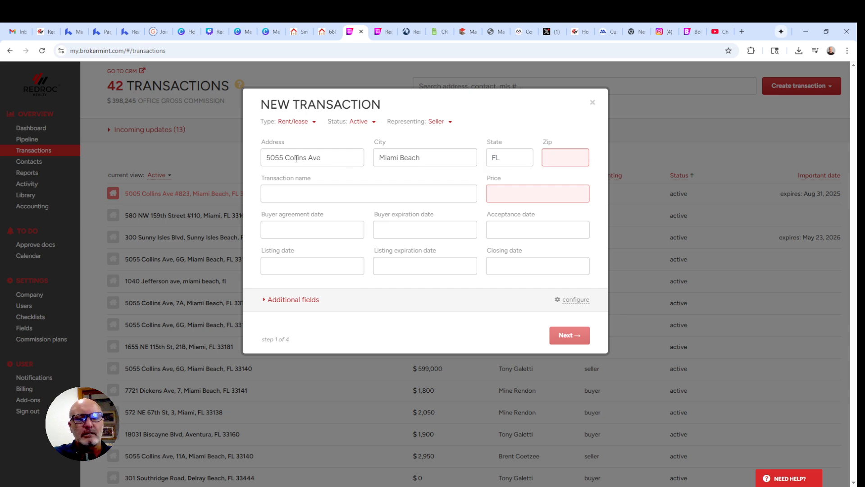
{"action": "type", "text": "33140"}
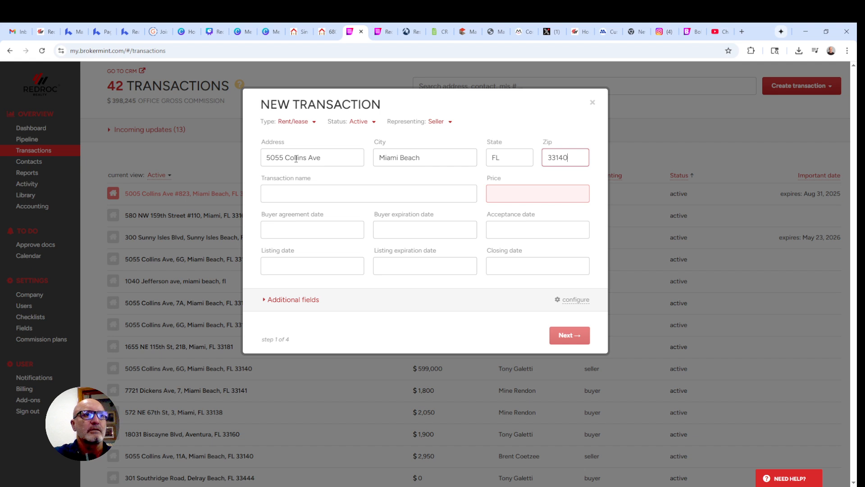
{"action": "left_click", "coordinate": [502, 193]}
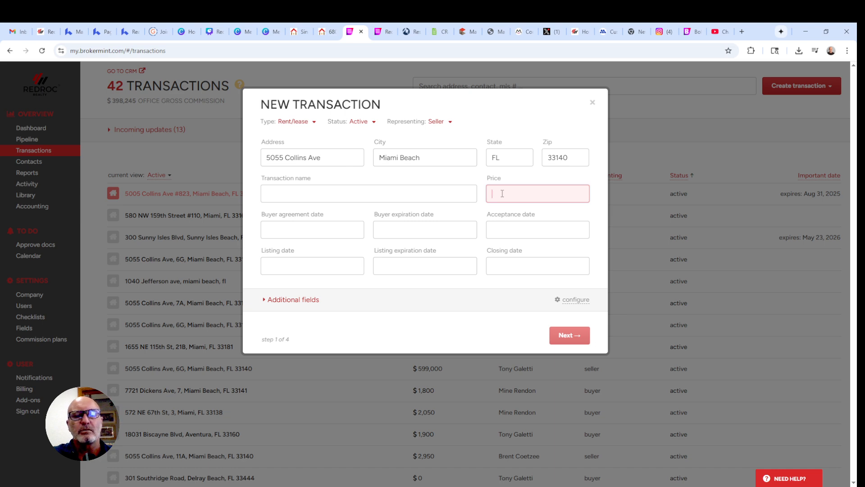
{"action": "type", "text": "3000"}
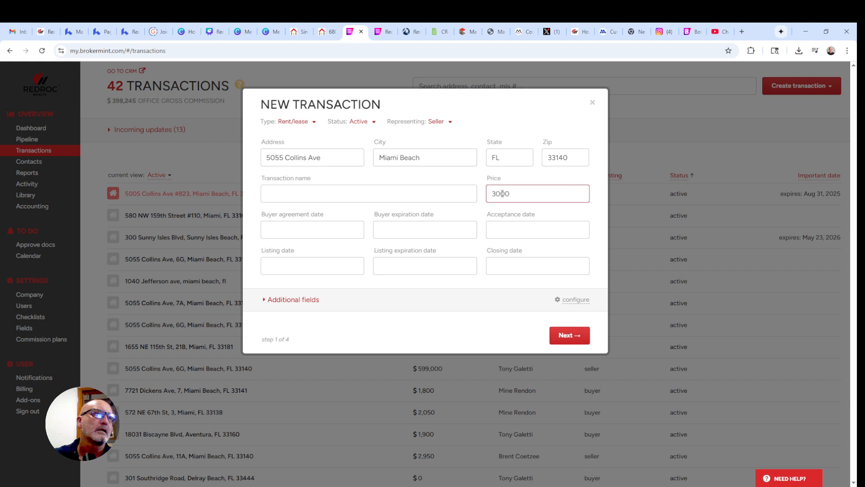
{"action": "left_click", "coordinate": [568, 338]}
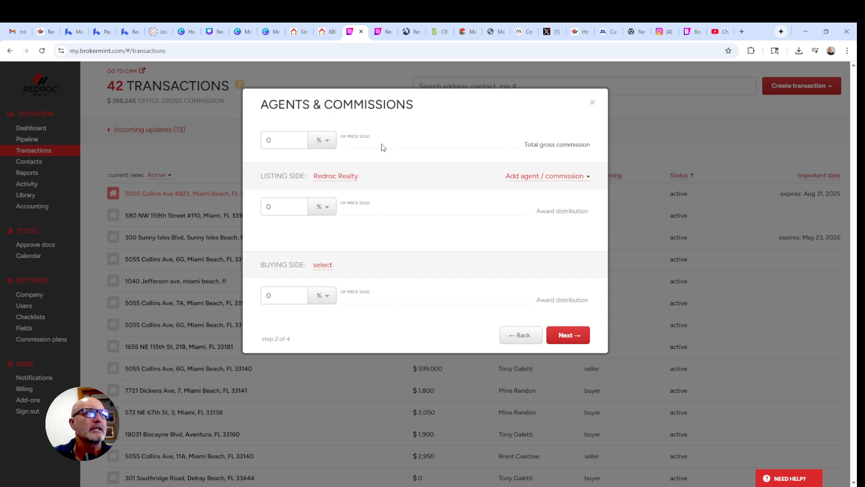
Make the $3,000 commission a dollar amount split $1,500 listing and $1,500 buying, then continue.
{"action": "left_click", "coordinate": [328, 143]}
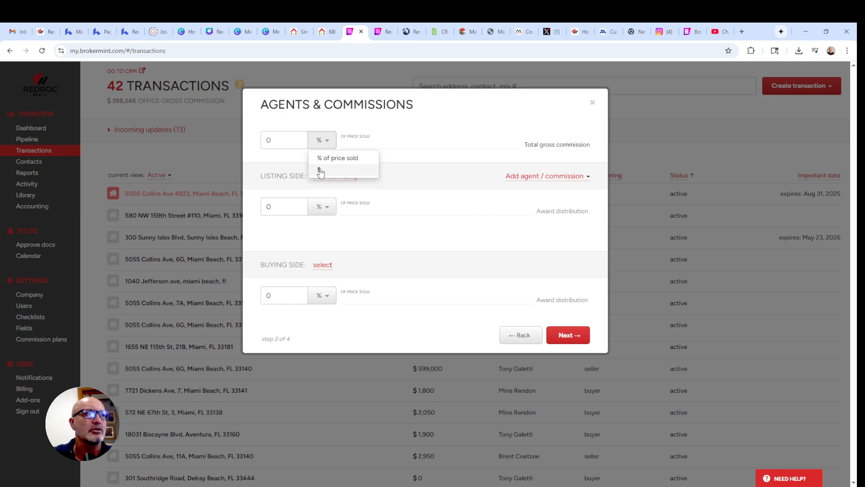
{"action": "left_click", "coordinate": [321, 171]}
{"action": "left_click_drag", "start_coordinate": [270, 140], "coordinate": [260, 143]}
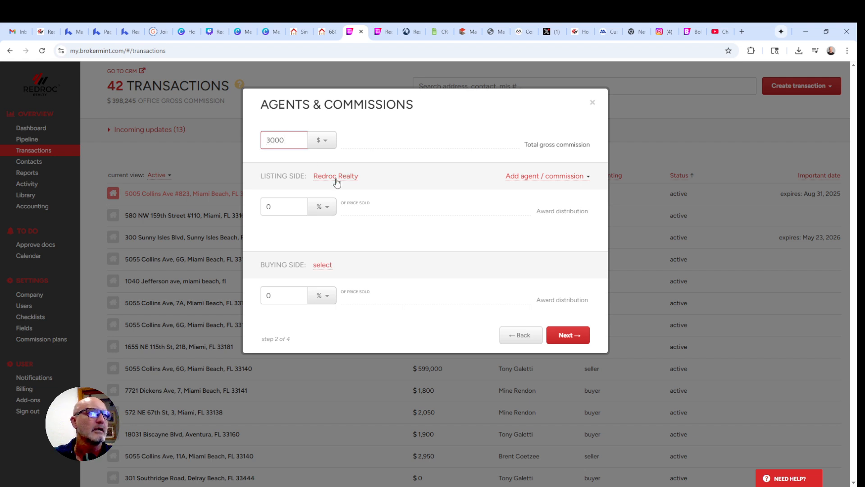
{"action": "left_click", "coordinate": [328, 211]}
{"action": "left_click", "coordinate": [317, 246]}
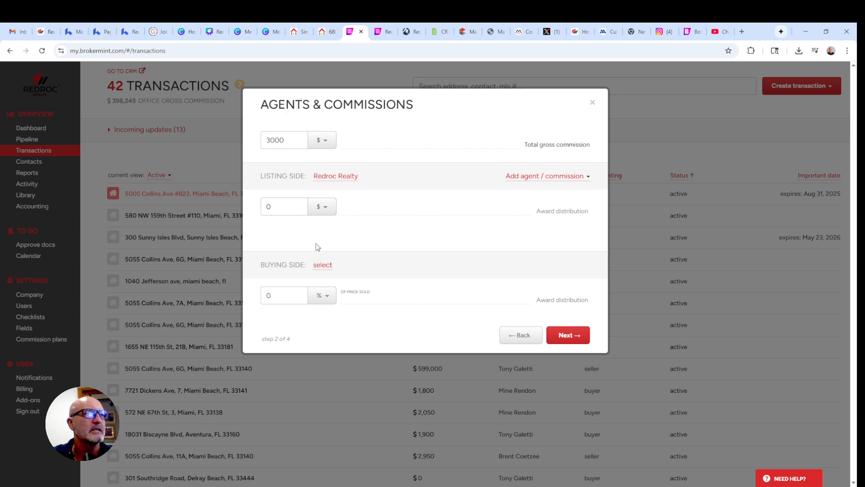
{"action": "left_click", "coordinate": [269, 206]}
{"action": "type", "text": "1500"}
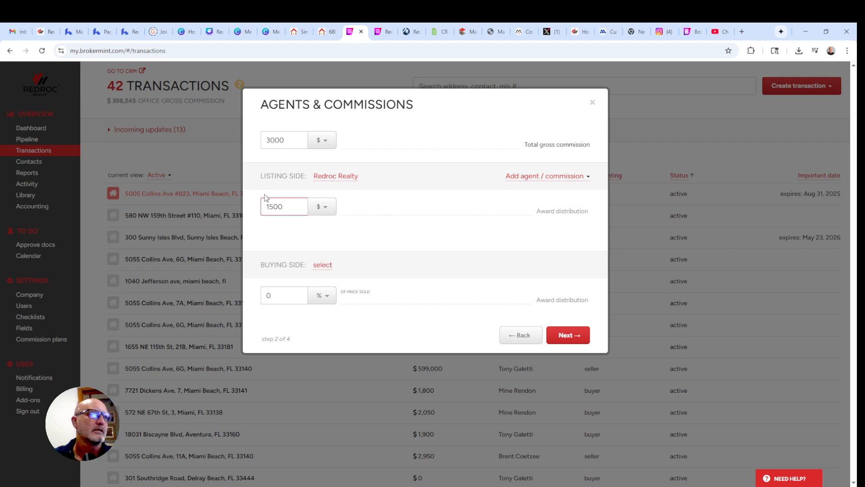
{"action": "left_click", "coordinate": [301, 295]}
{"action": "type", "text": "1500"}
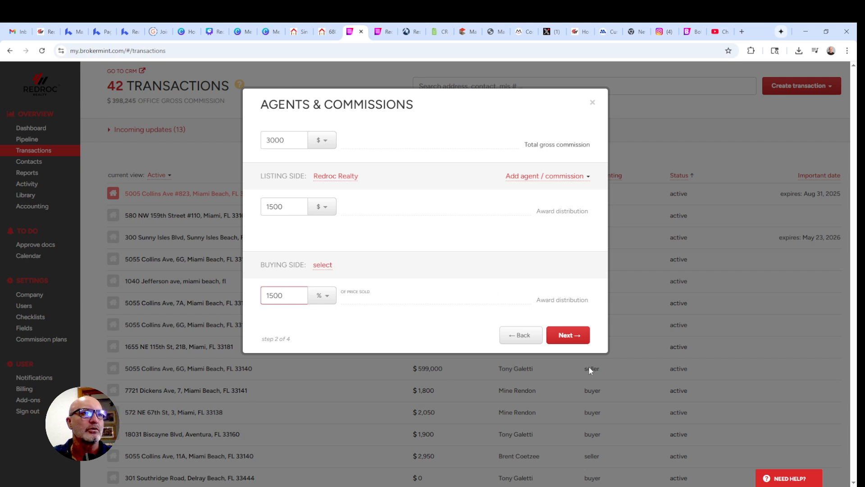
{"action": "left_click", "coordinate": [569, 335]}
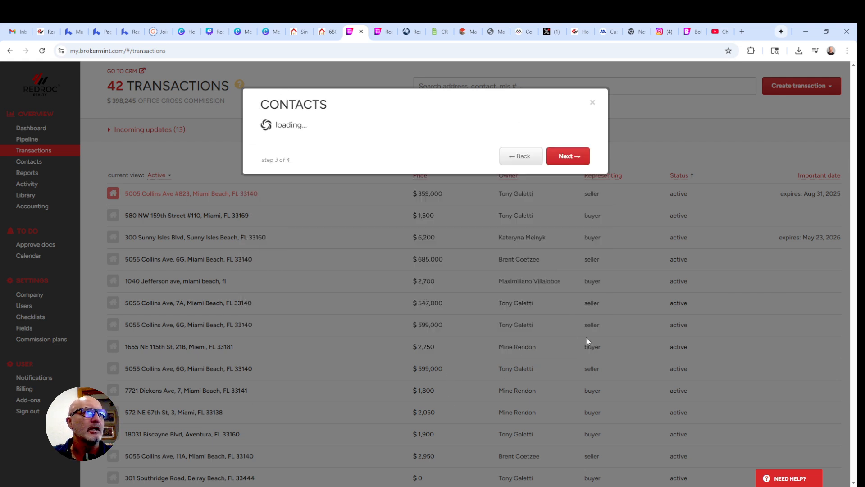
Type the seller's full name in the Seller field and create a new contact from it.
{"action": "left_click", "coordinate": [291, 142]}
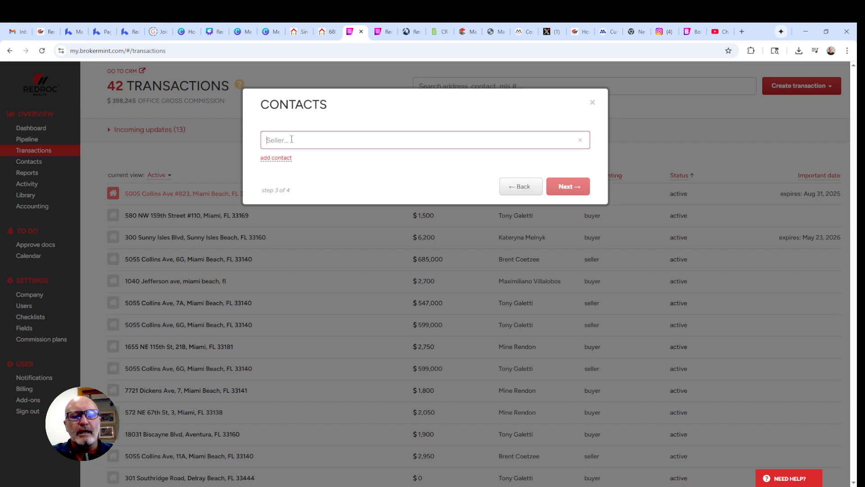
{"action": "type", "text": "Mr Se"}
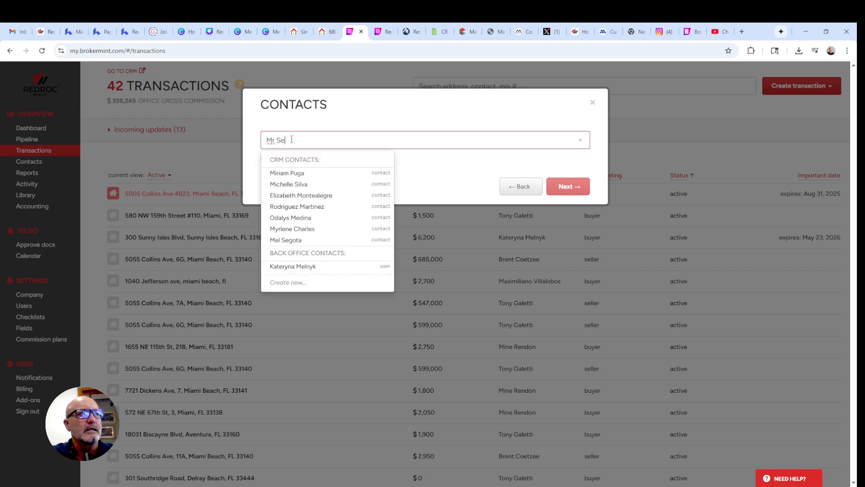
{"action": "type", "text": "ller"}
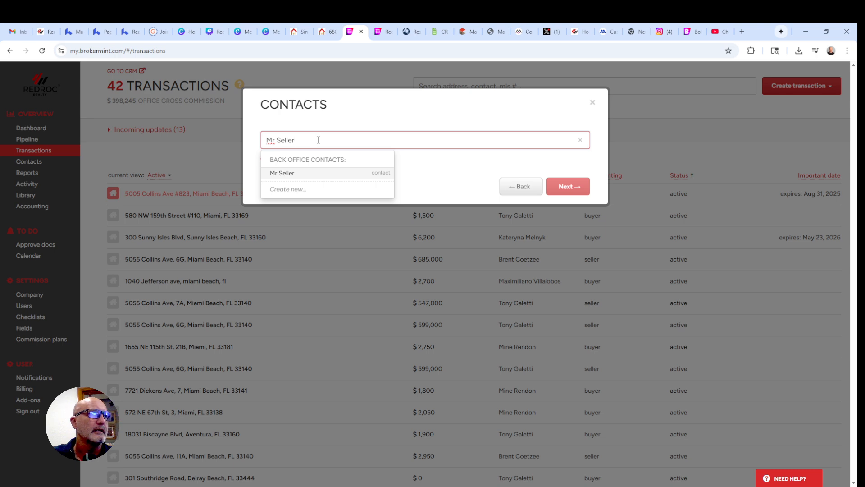
{"action": "left_click_drag", "start_coordinate": [309, 140], "coordinate": [235, 140]}
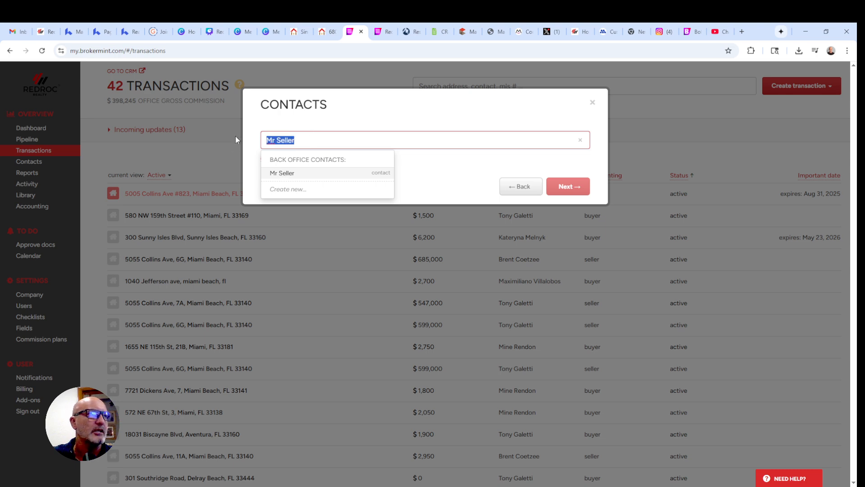
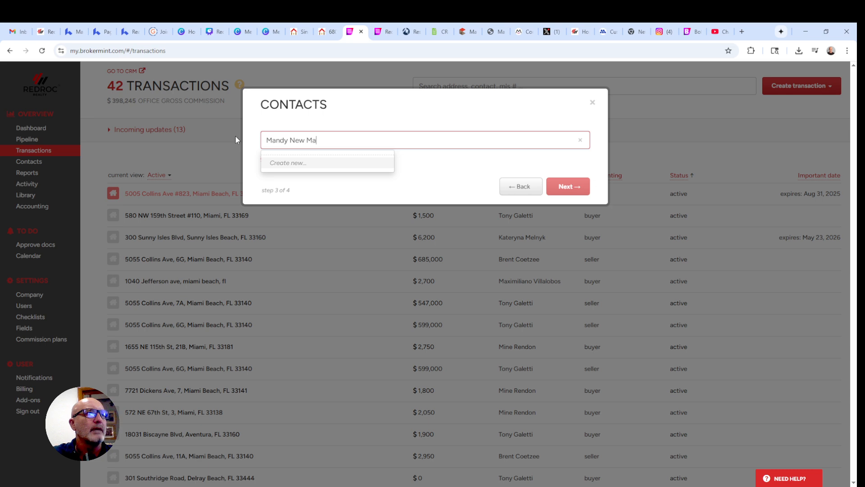
{"action": "type", "text": "man"}
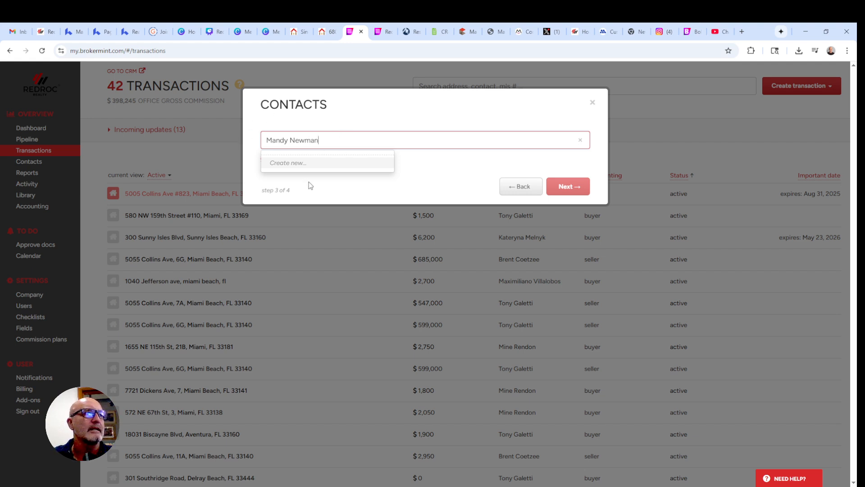
{"action": "left_click", "coordinate": [296, 166]}
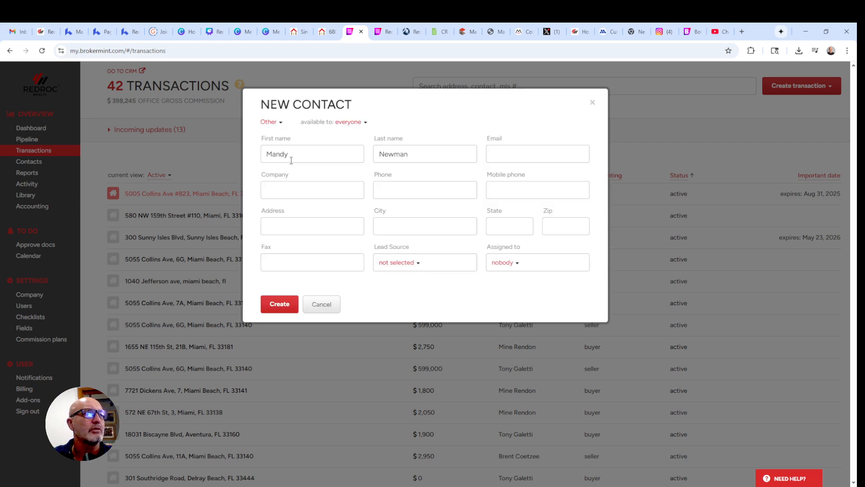
Add the contact's e-mail address, create the seller contact, and continue to Checklist Settings.
{"action": "left_click", "coordinate": [521, 152]}
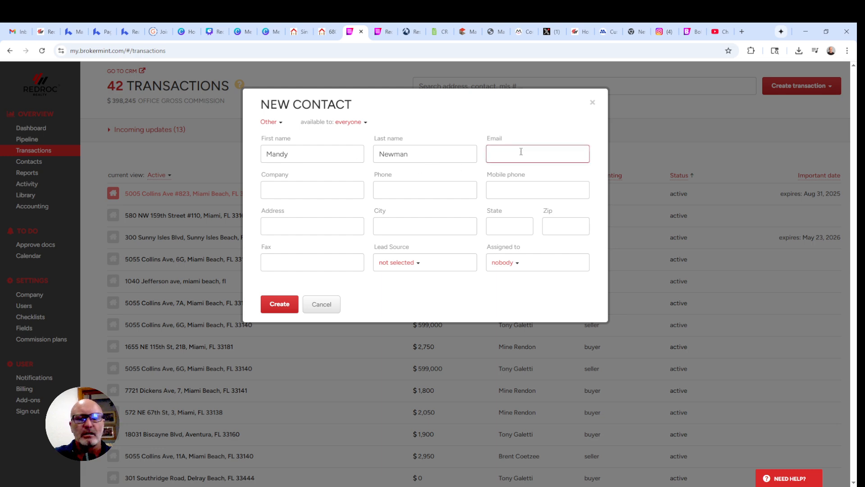
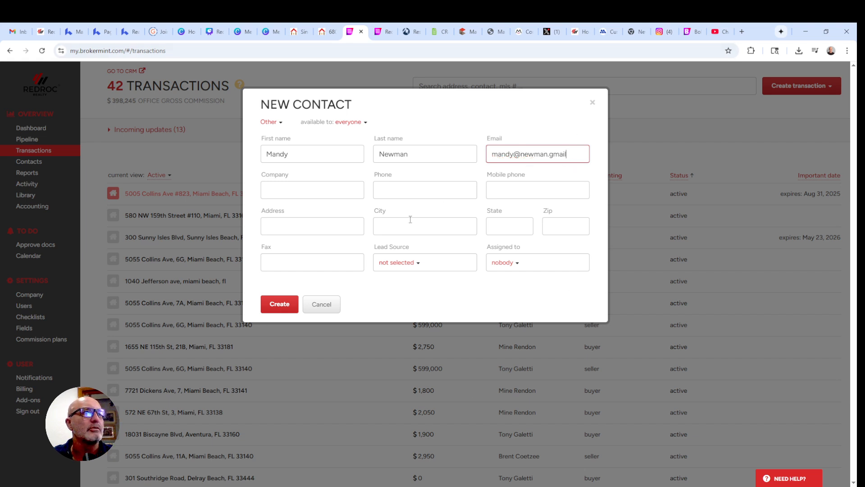
{"action": "left_click", "coordinate": [280, 306]}
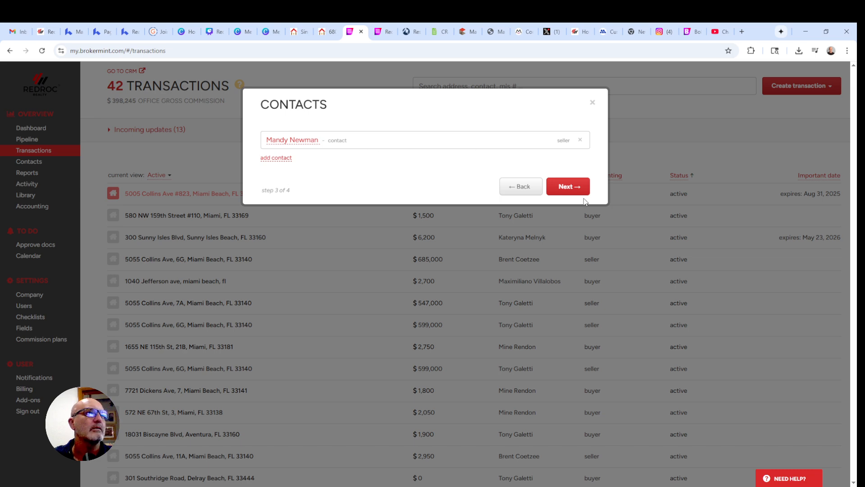
{"action": "left_click", "coordinate": [575, 190]}
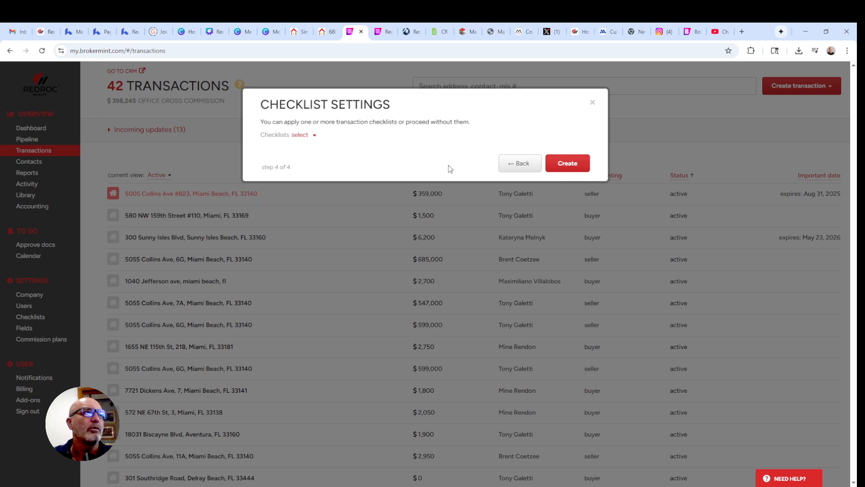
Attach the For Lease Listing checklist and create the transaction.
{"action": "left_click", "coordinate": [301, 136]}
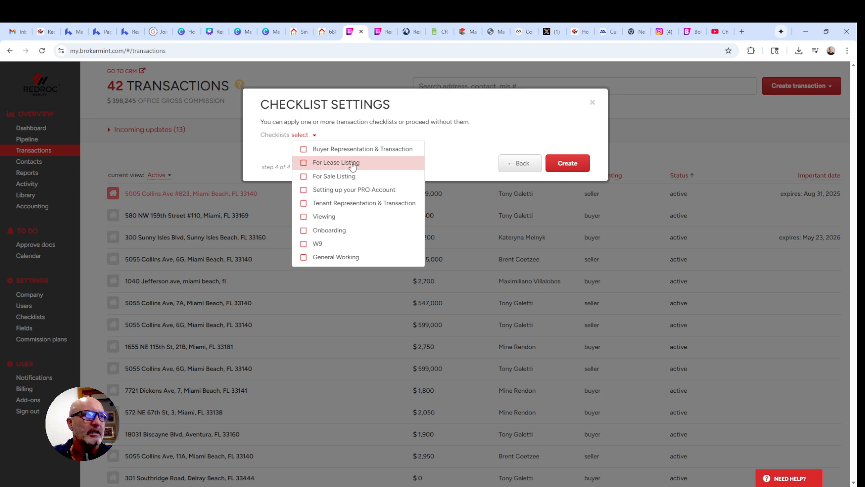
{"action": "left_click", "coordinate": [304, 163]}
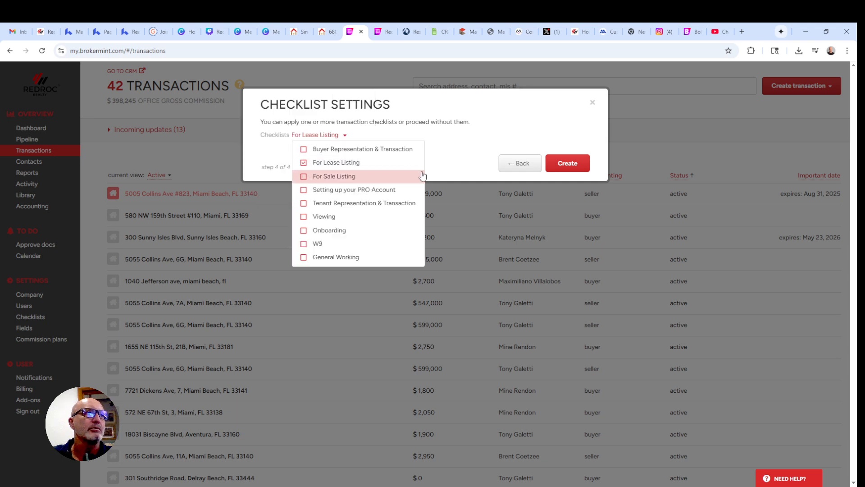
{"action": "left_click", "coordinate": [563, 163]}
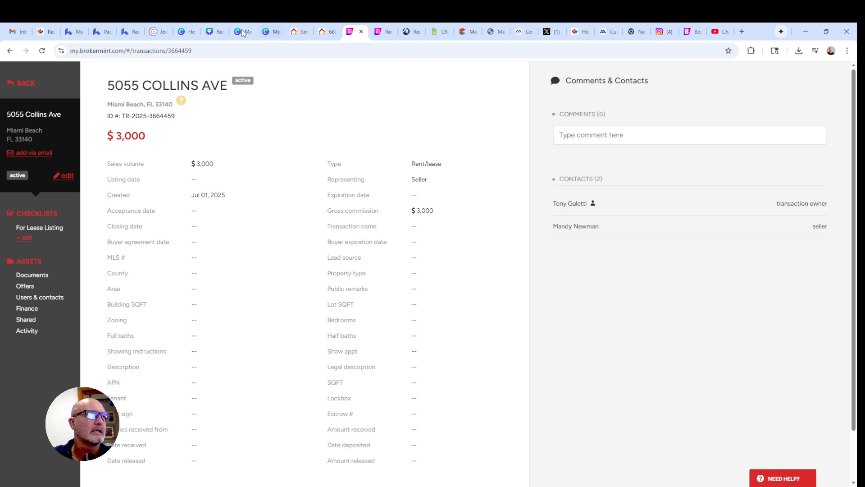
Open the For Lease Listing checklist from the left sidebar to view its four tasks.
{"action": "left_click", "coordinate": [40, 228]}
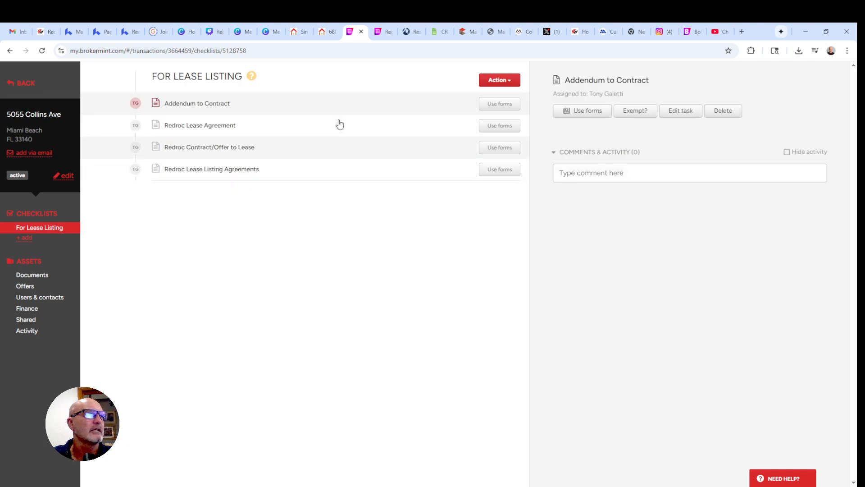